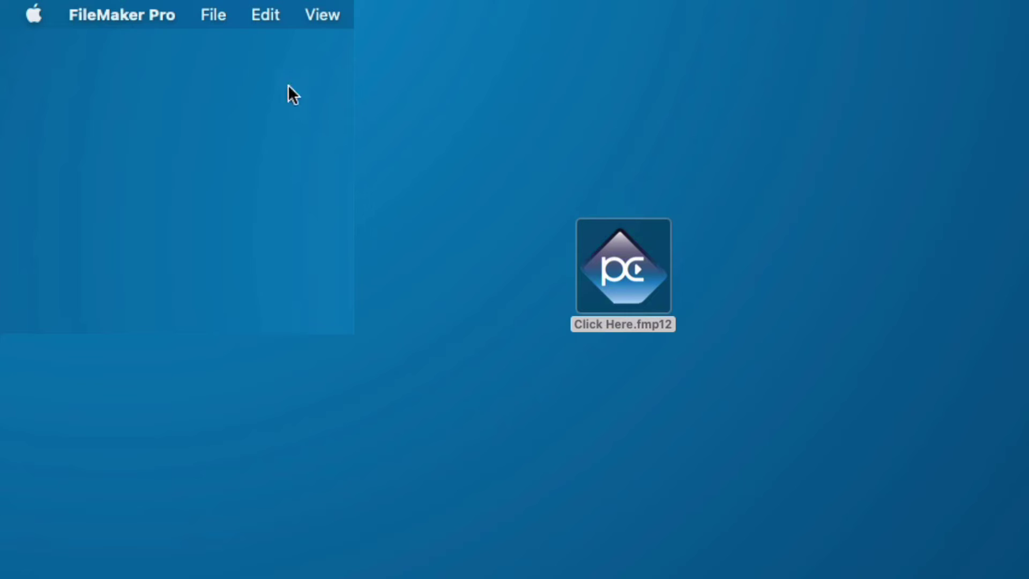
Step: Turn on 'At startup, open file' with a file chosen via Browse/Hosts, then relaunch FileMaker from the Dock
click(125, 15)
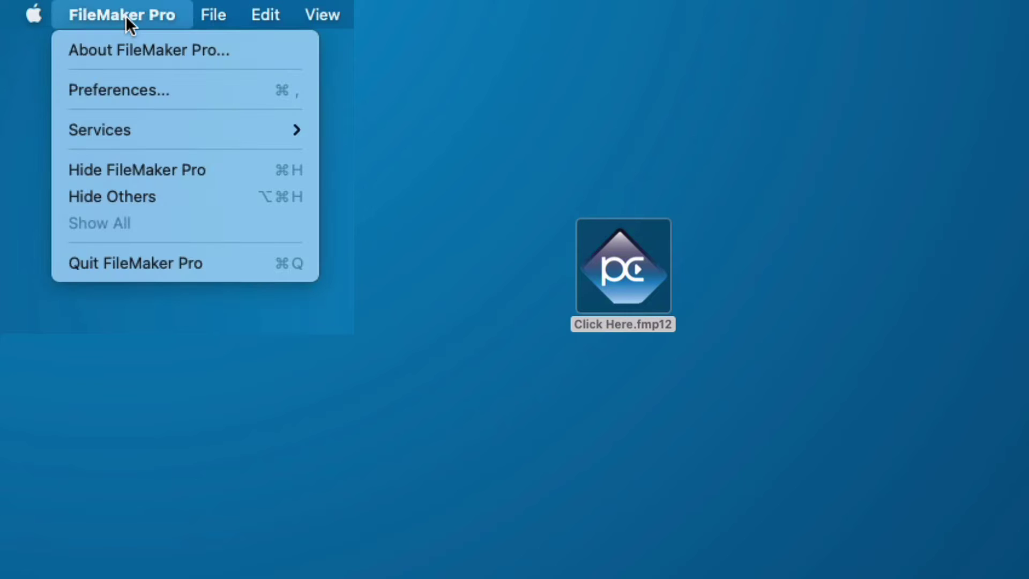
click(127, 89)
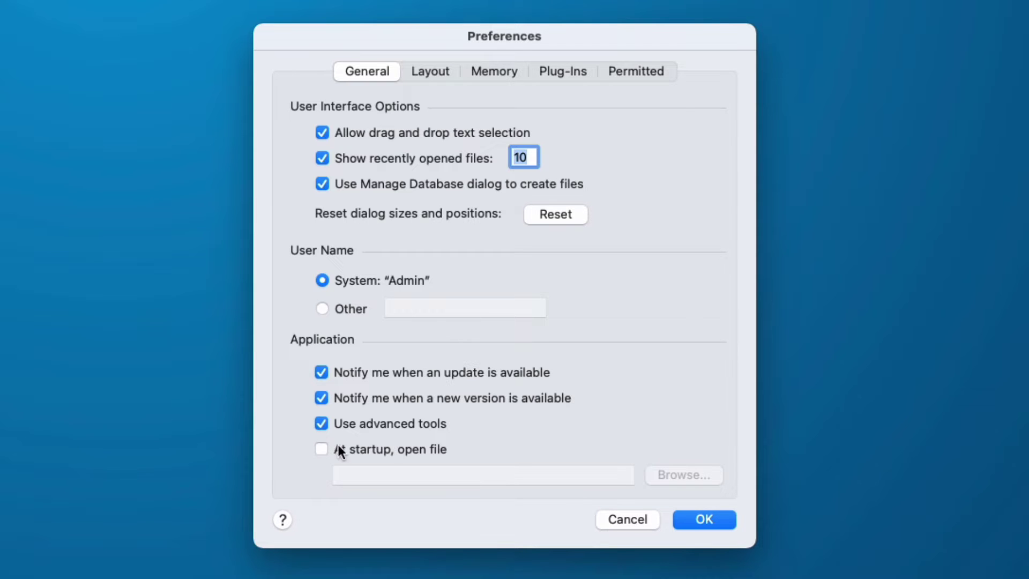
click(322, 449)
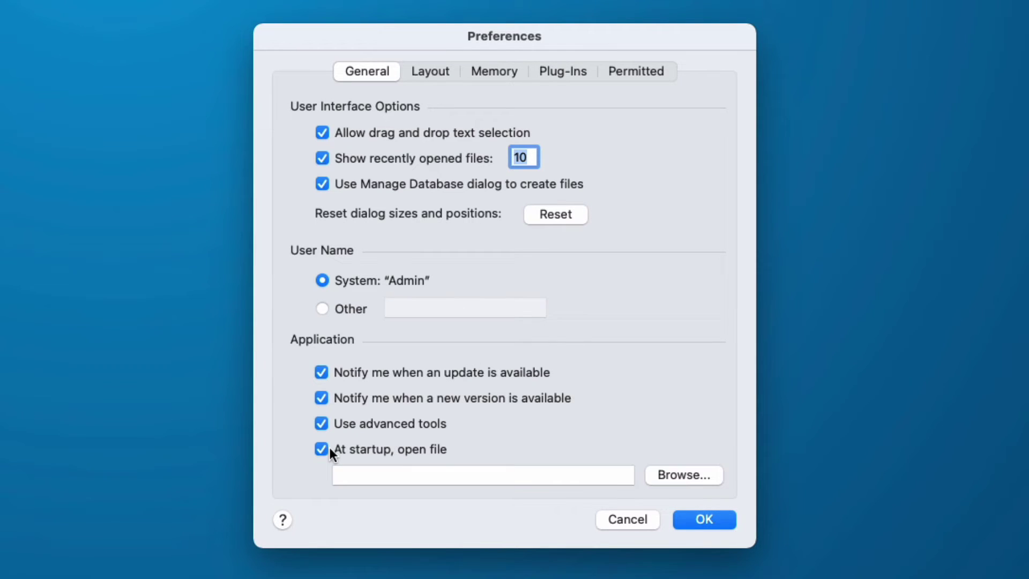
click(683, 475)
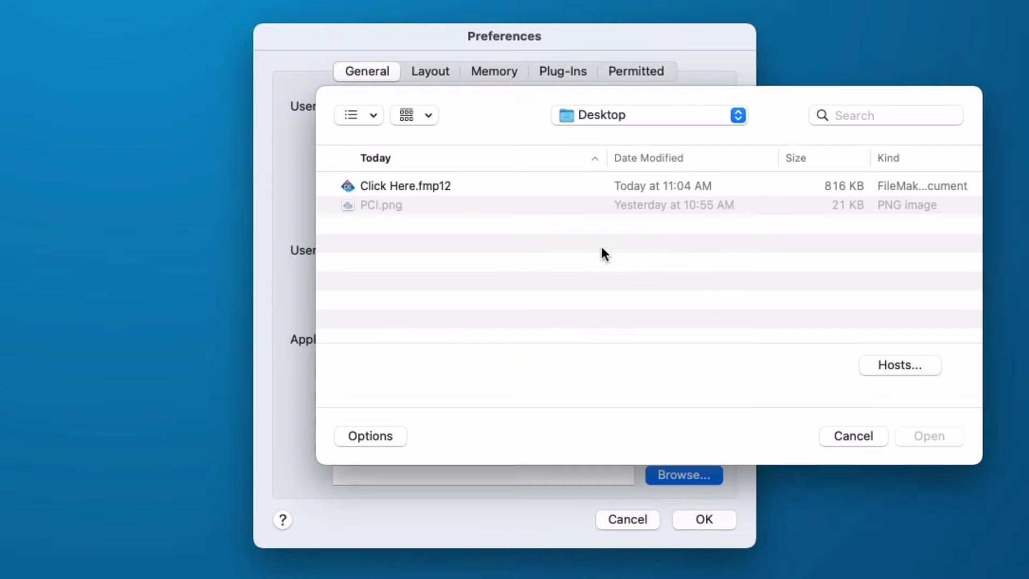
click(900, 364)
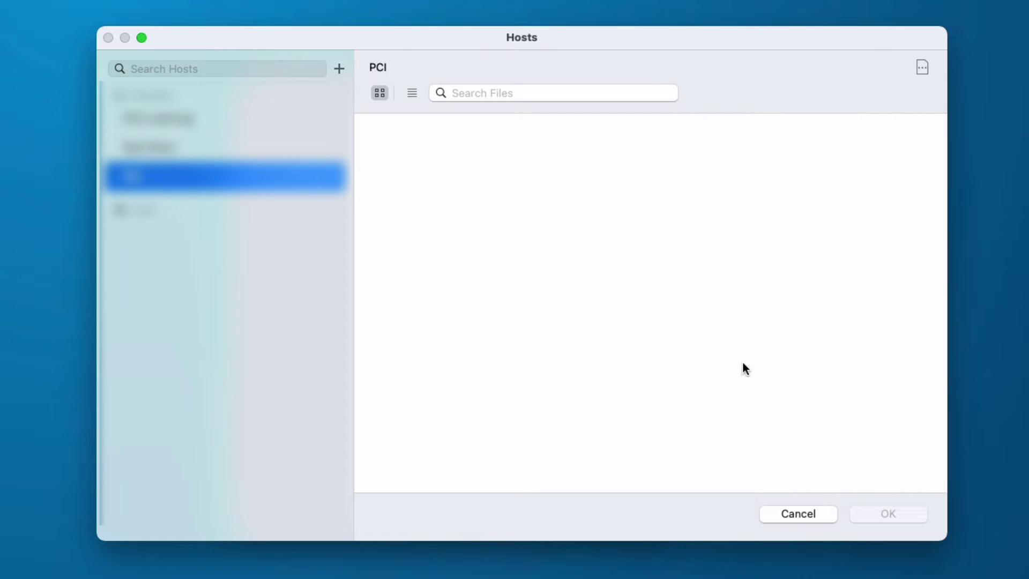
click(790, 513)
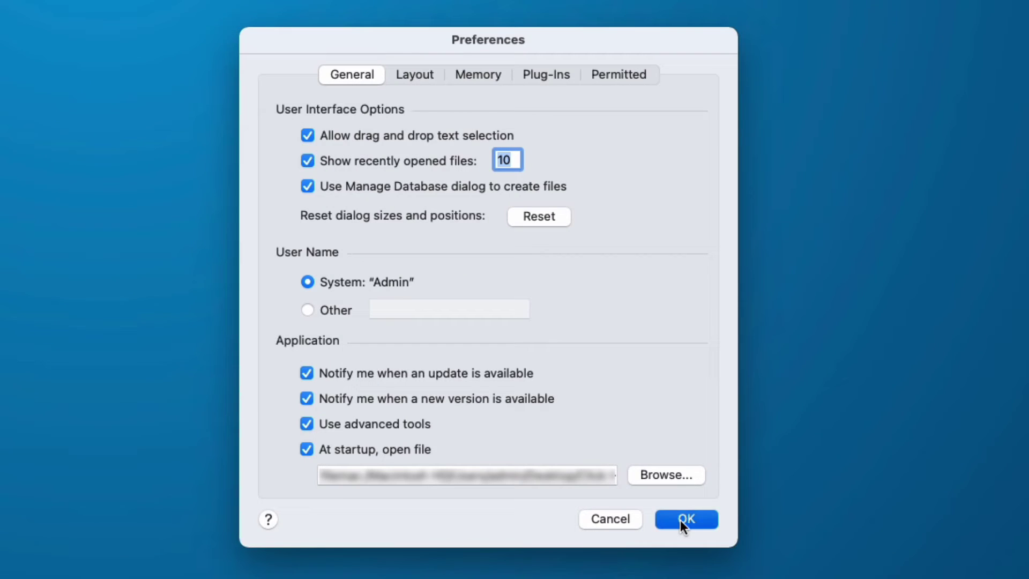
click(680, 520)
click(504, 526)
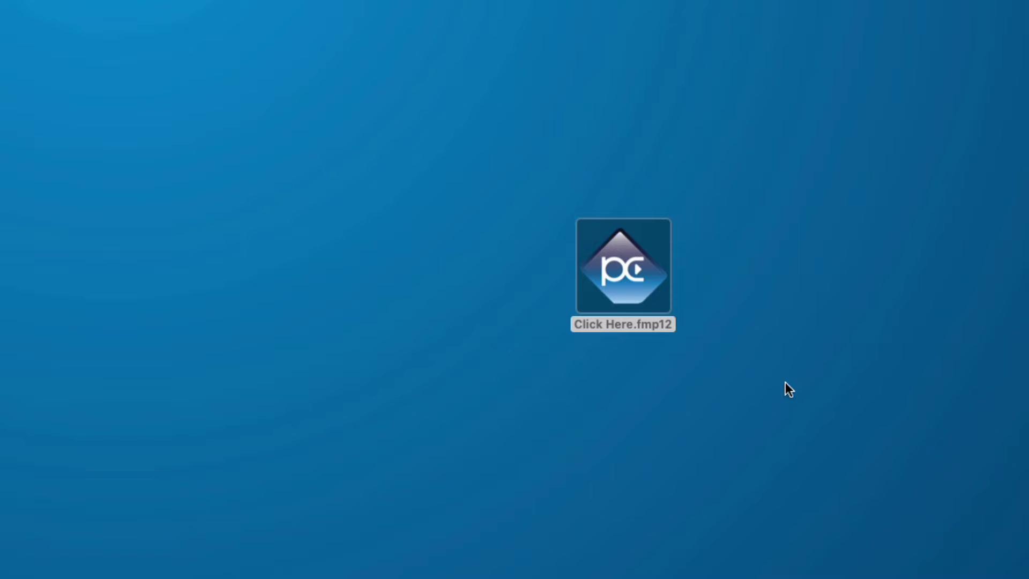
Step: Make an alias of FileMaker Pro in Applications, drag it to the desktop, and close the folder
click(654, 237)
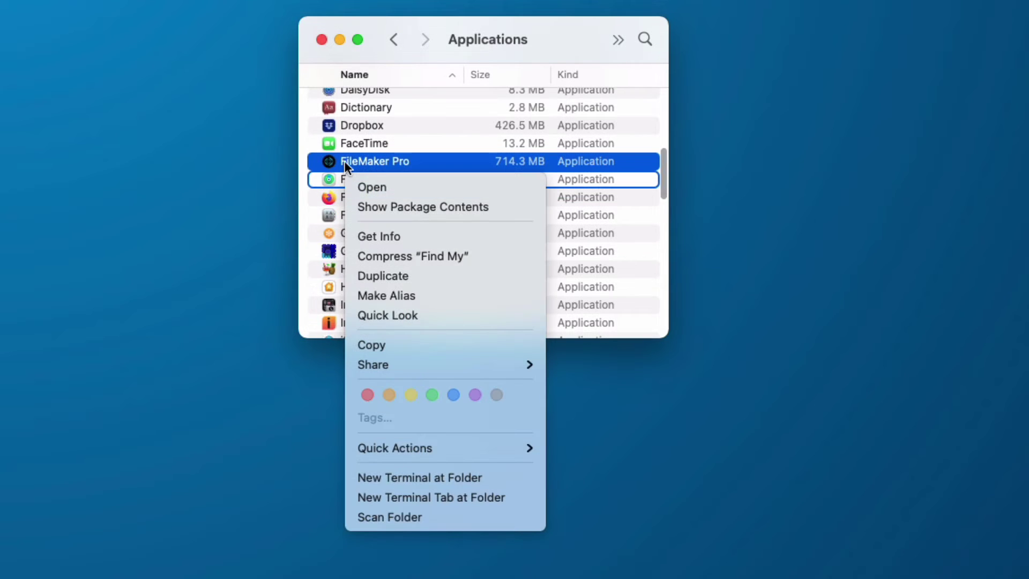
click(346, 161)
right_click(346, 161)
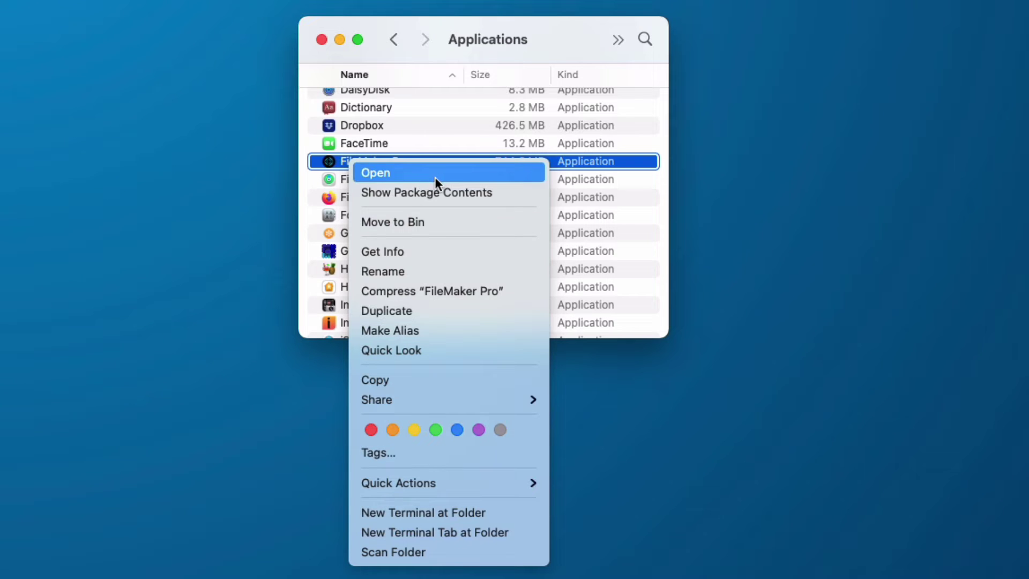
click(426, 324)
scroll(329, 203, up, 2)
drag(328, 204, 820, 189)
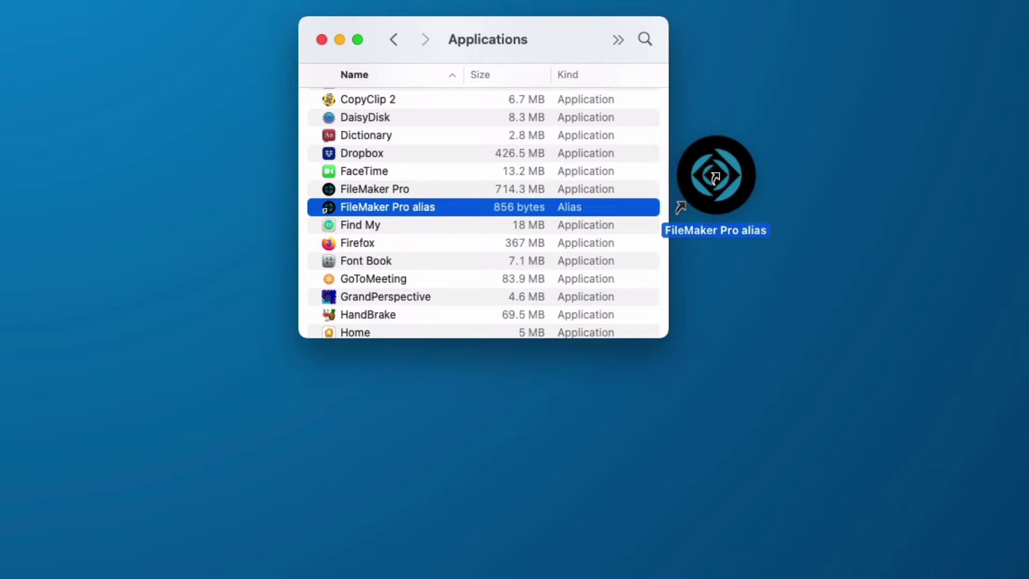
key(super+w)
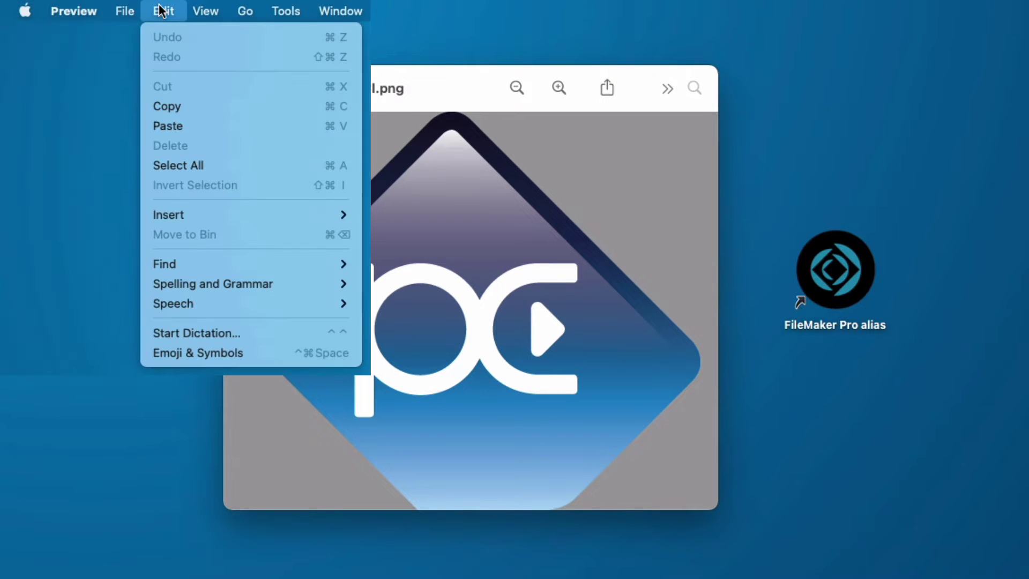
Step: Copy the PC logo from PCI.png and paste it as the alias's icon in Get Info
click(188, 107)
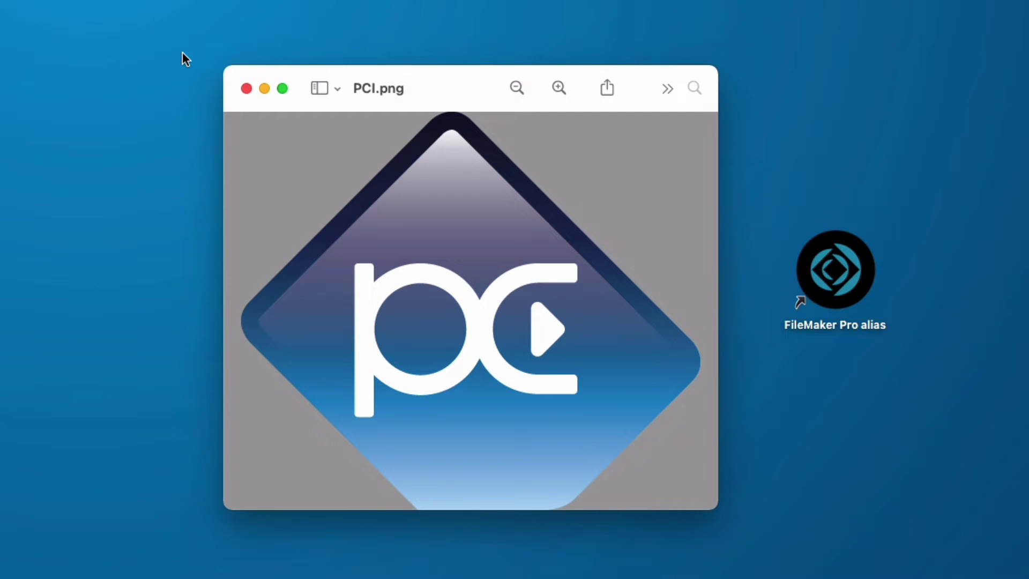
click(247, 88)
click(126, 11)
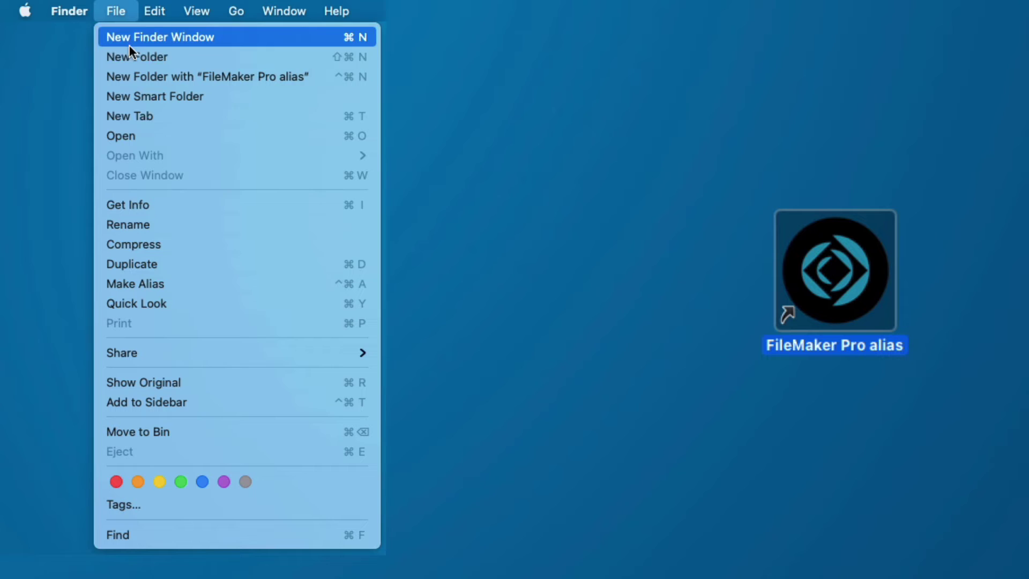
click(156, 203)
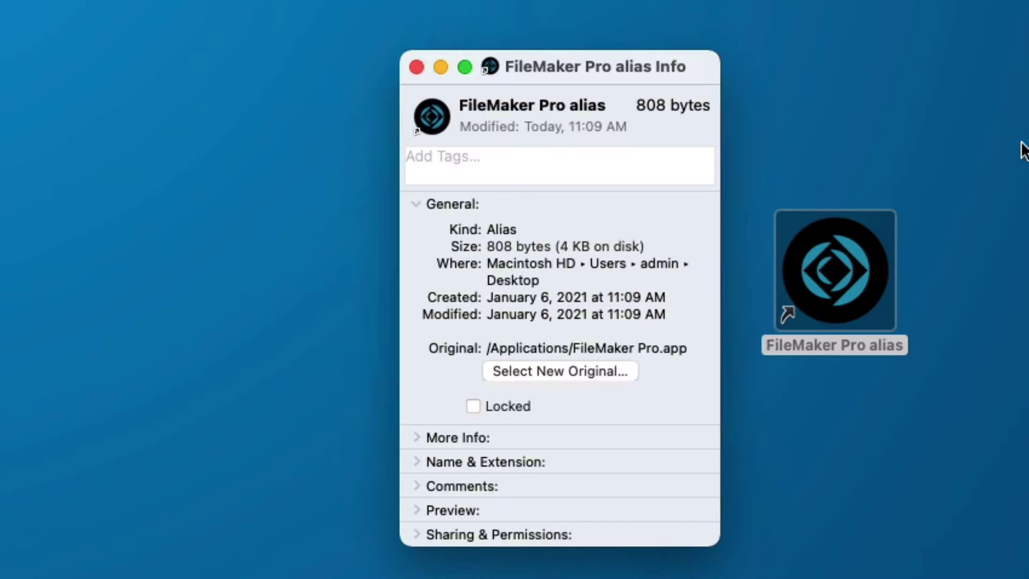
click(431, 120)
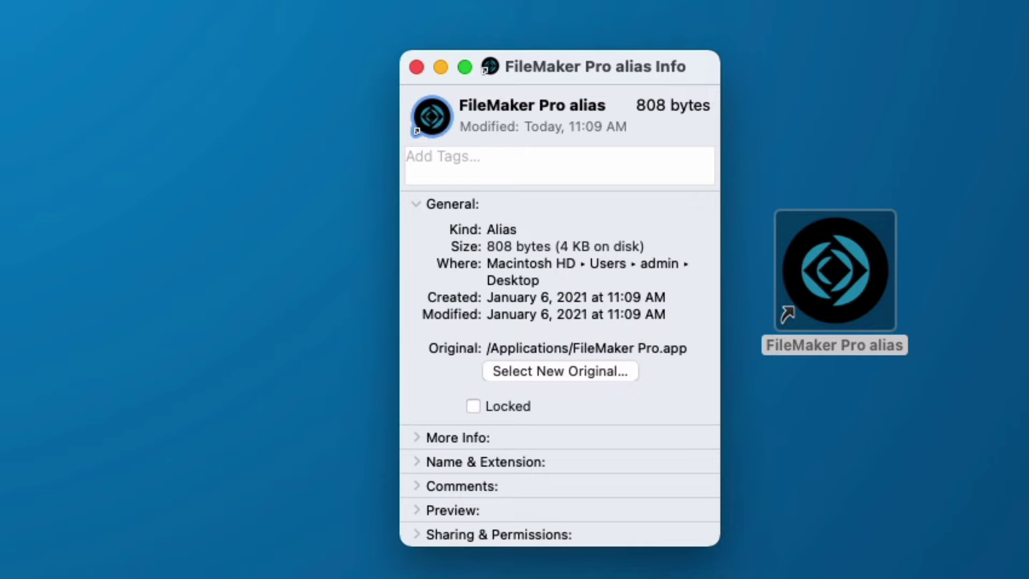
click(154, 11)
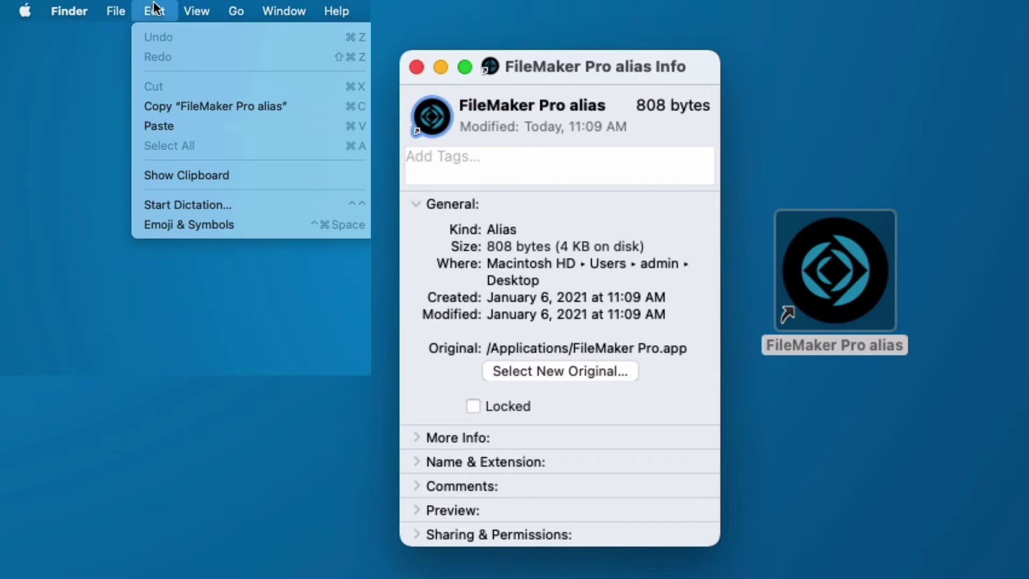
click(181, 123)
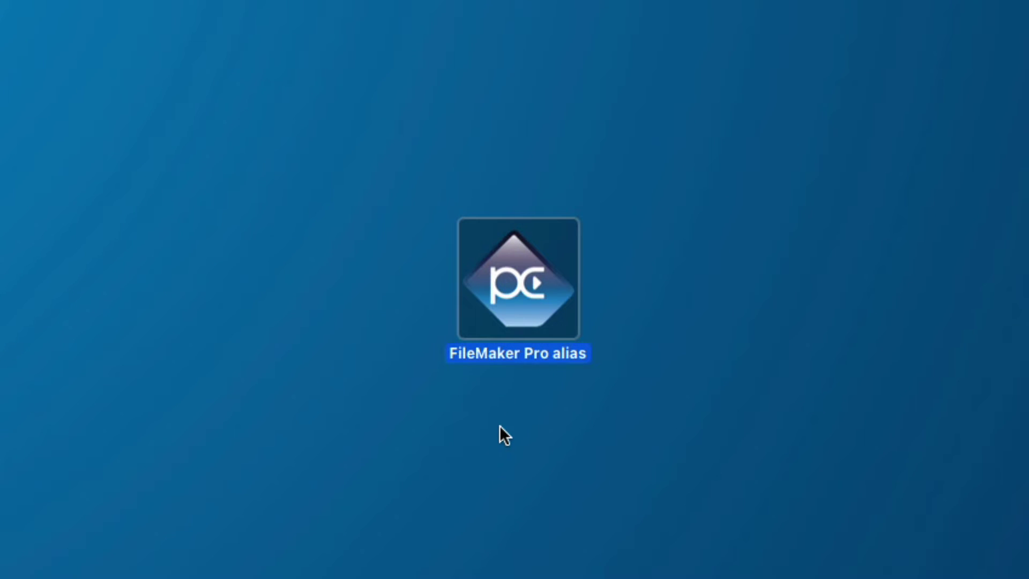
Step: Start renaming the PC-logo FileMaker Pro alias
key(Return)
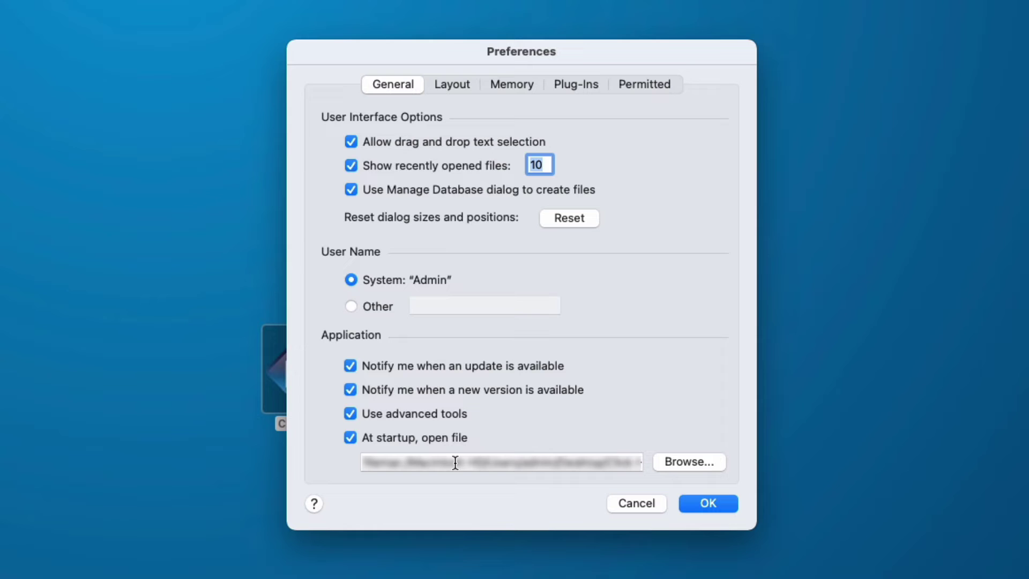
Step: Highlight the entire 'At startup, open file' path in the General preferences
drag(383, 458, 630, 455)
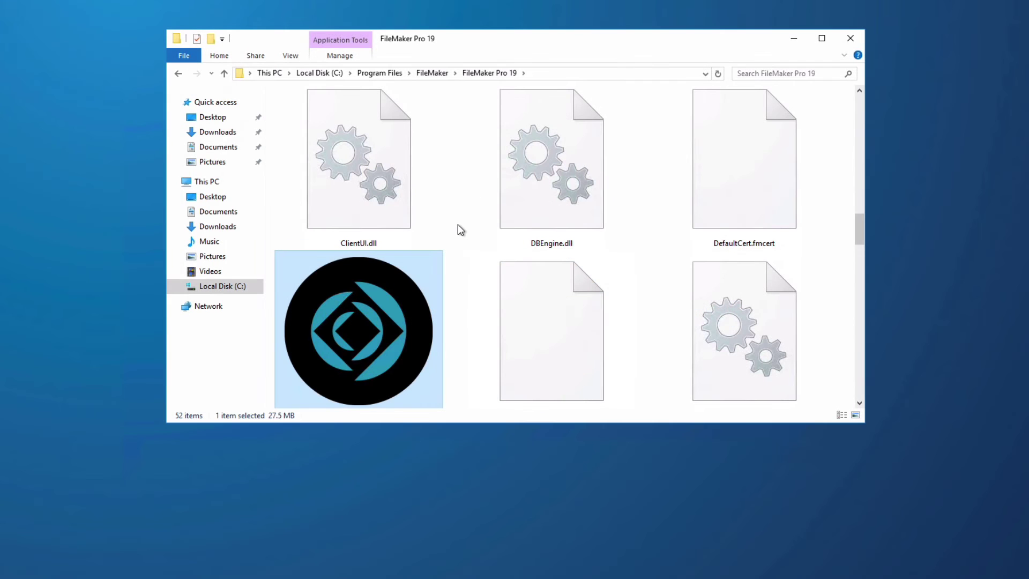
Step: Create a FileMaker Pro shortcut from the FileMaker Pro 19 folder and accept placing it on the desktop
click(457, 225)
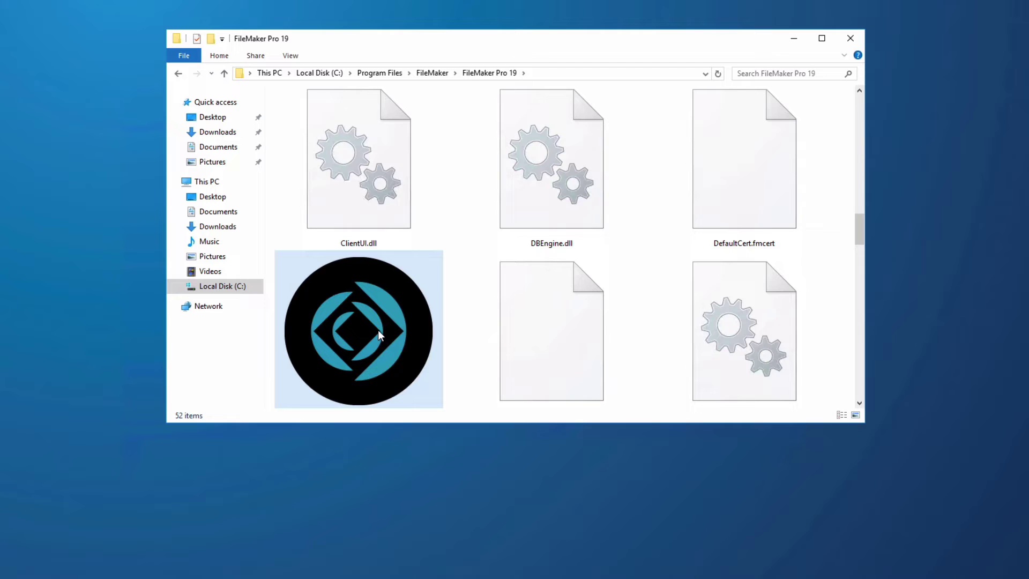
mouse_move(378, 330)
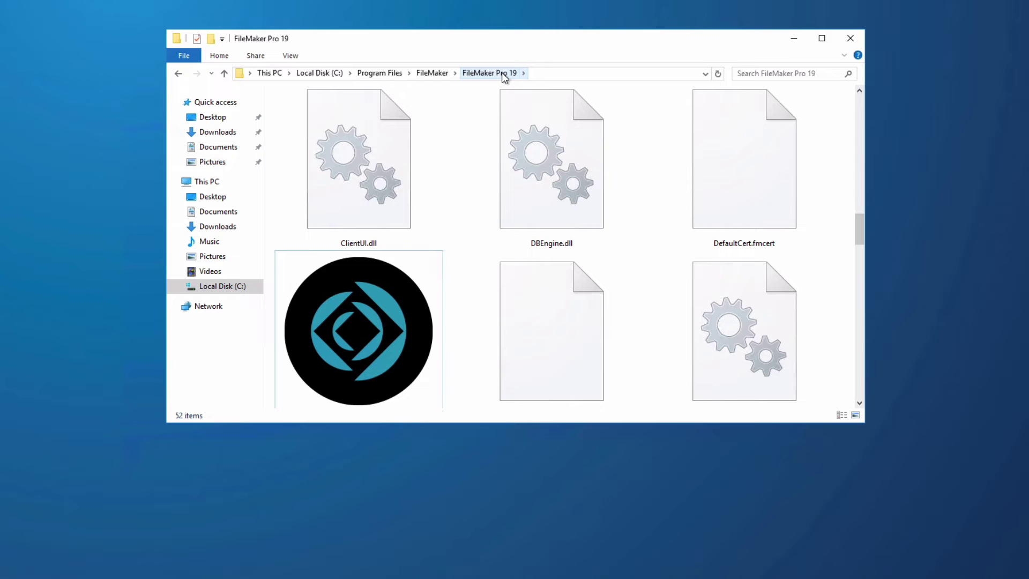
right_click(374, 305)
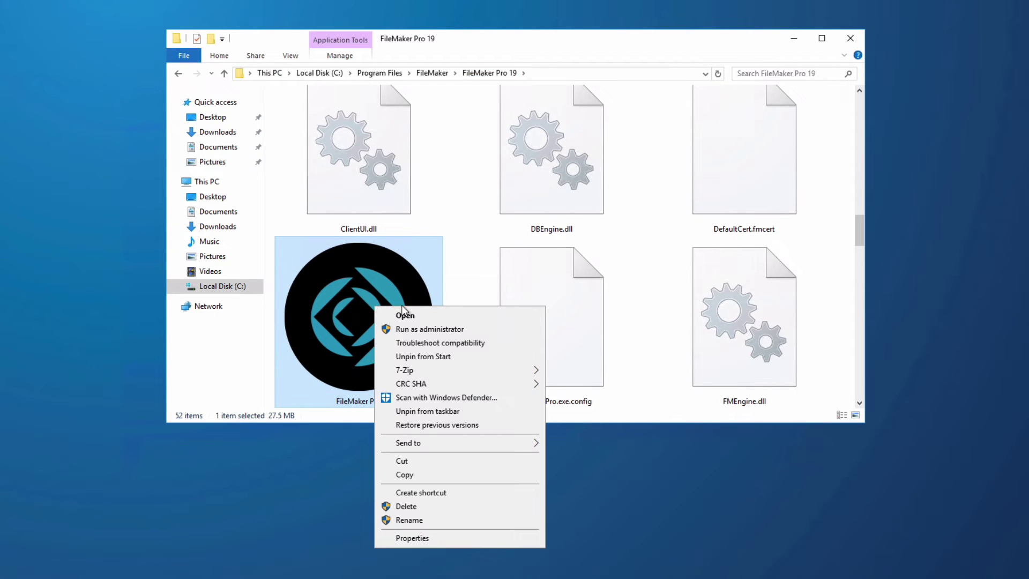
click(460, 492)
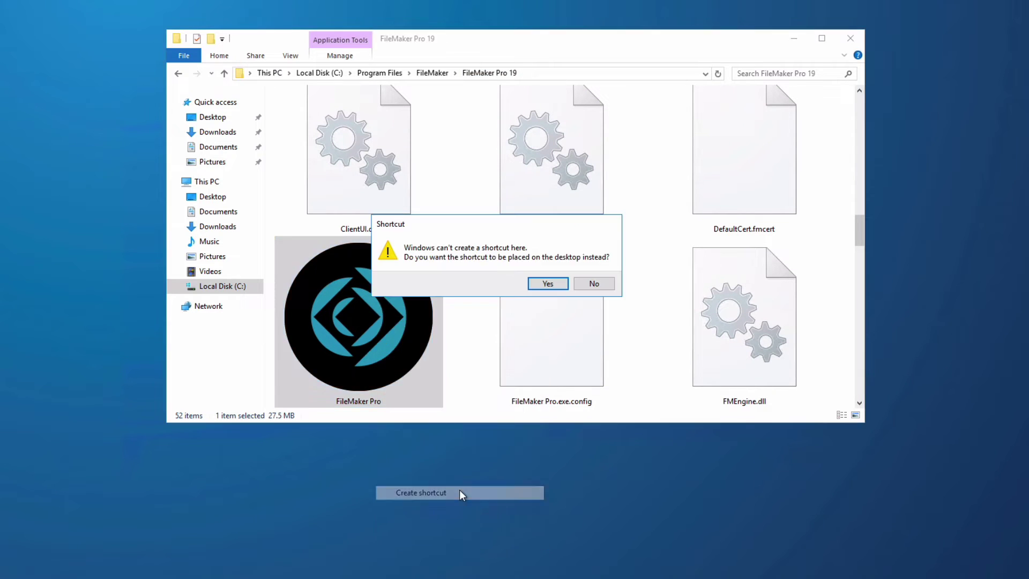
click(548, 284)
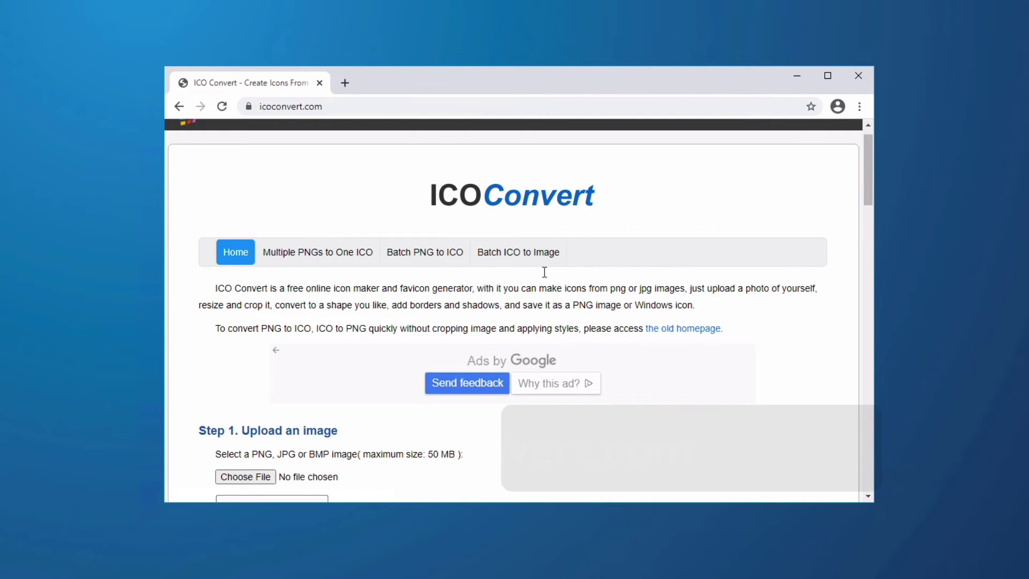
Step: Upload PCI.png to ICOConvert and convert it to an ICO icon for Windows
scroll(350, 207, down, 2)
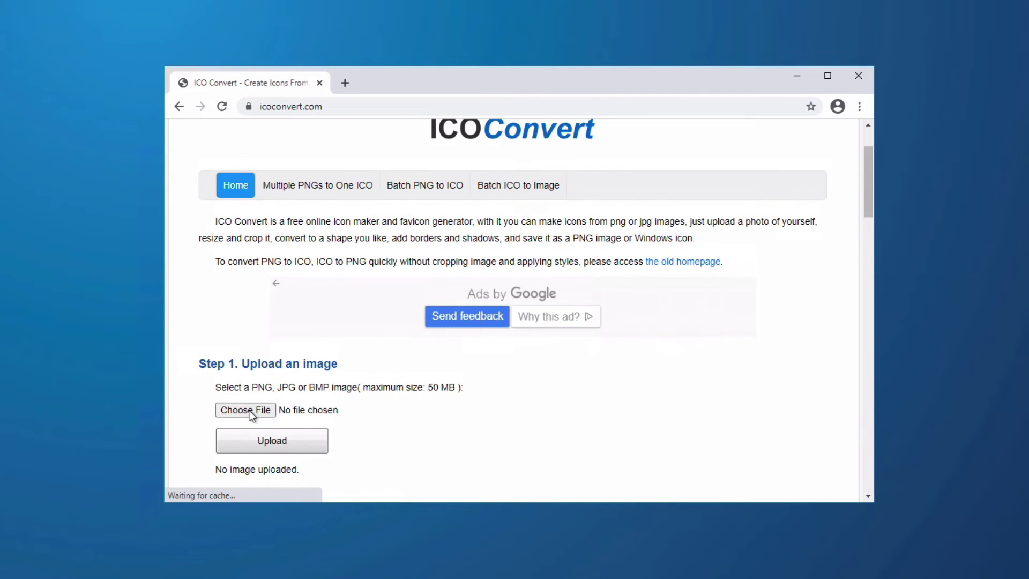
click(248, 411)
click(320, 216)
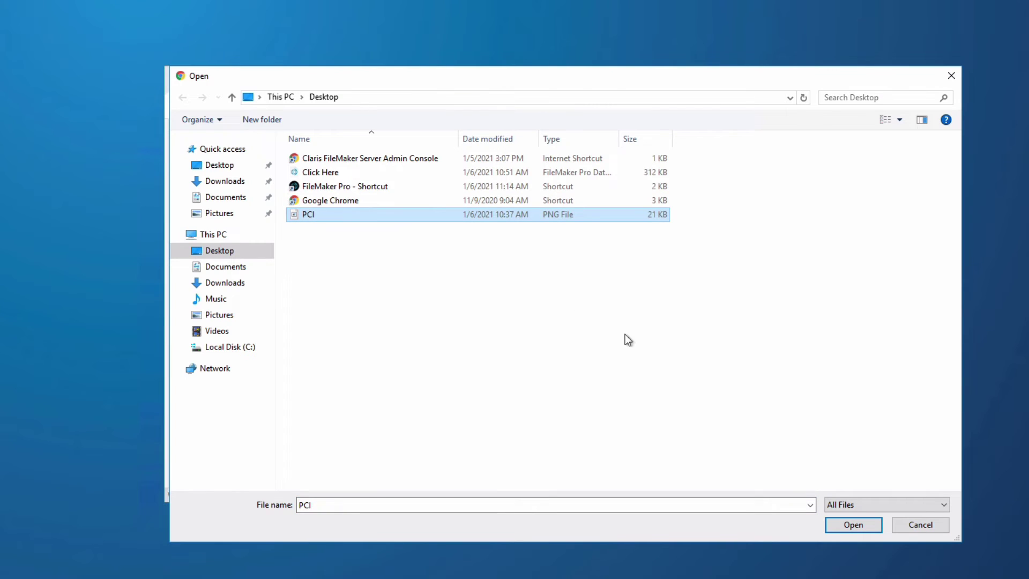
click(852, 525)
click(305, 449)
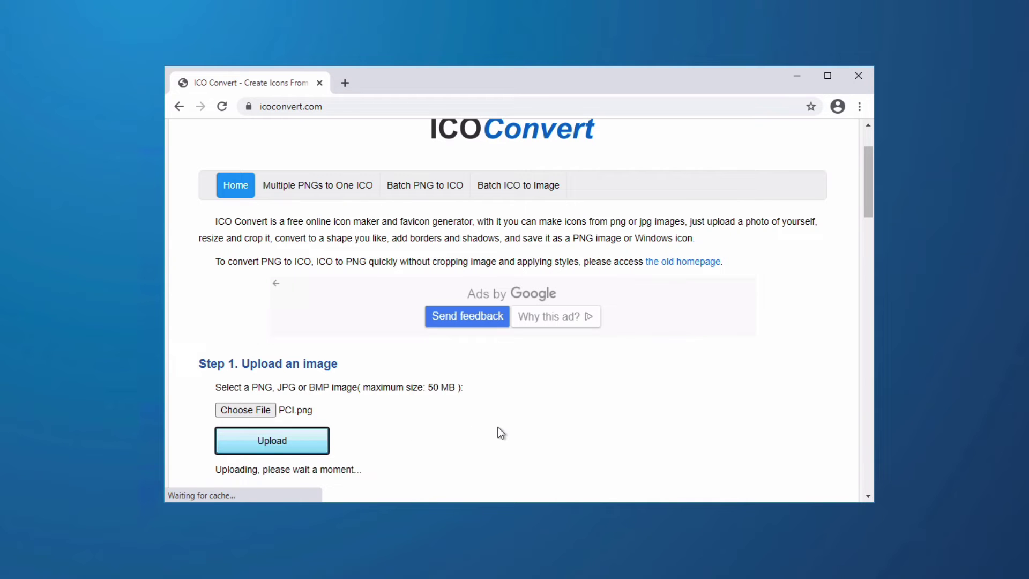
drag(869, 191, 855, 376)
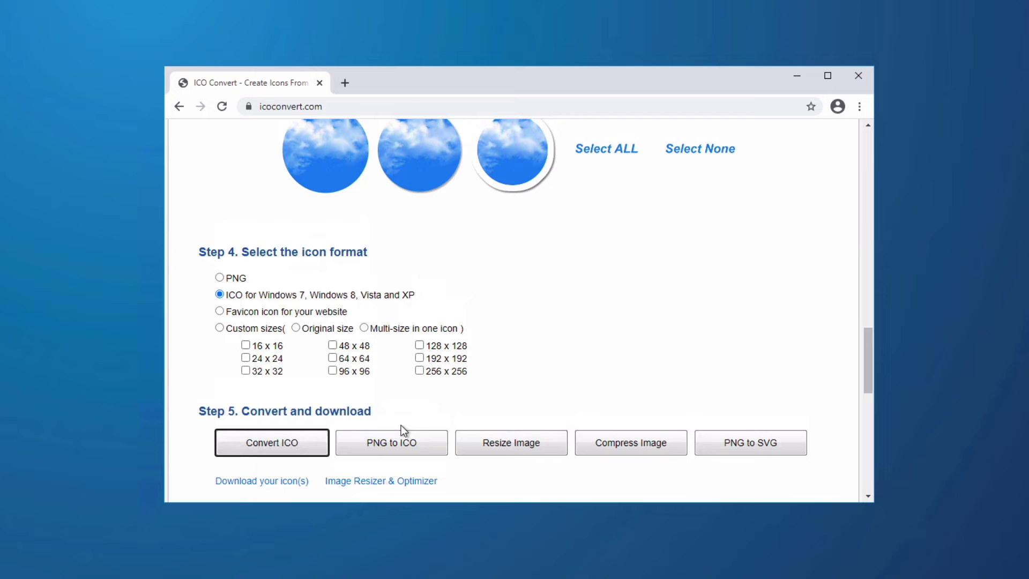
click(276, 445)
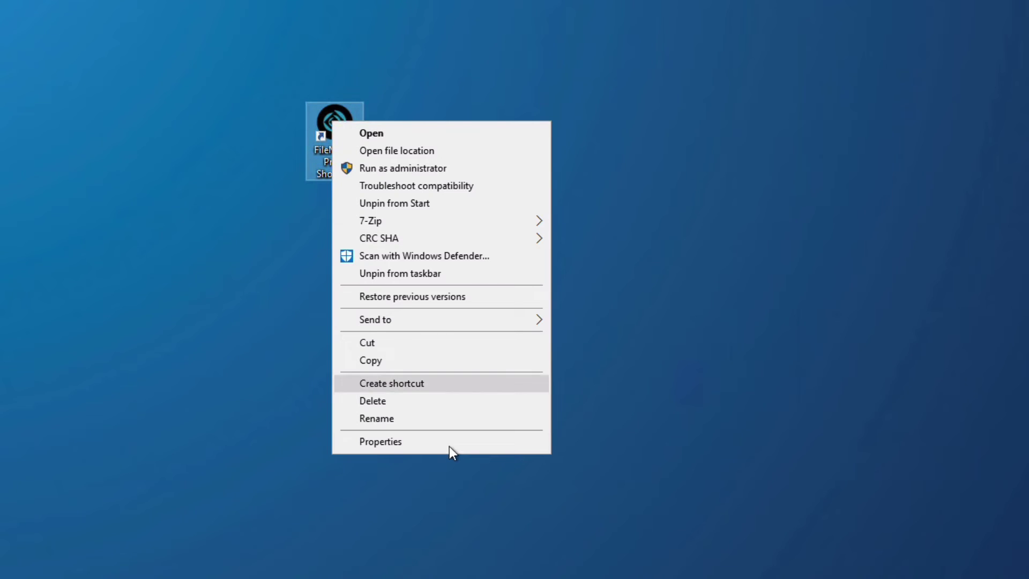
Step: Change the FileMaker Pro shortcut's icon to the PC logo via Properties > Change Icon
click(443, 442)
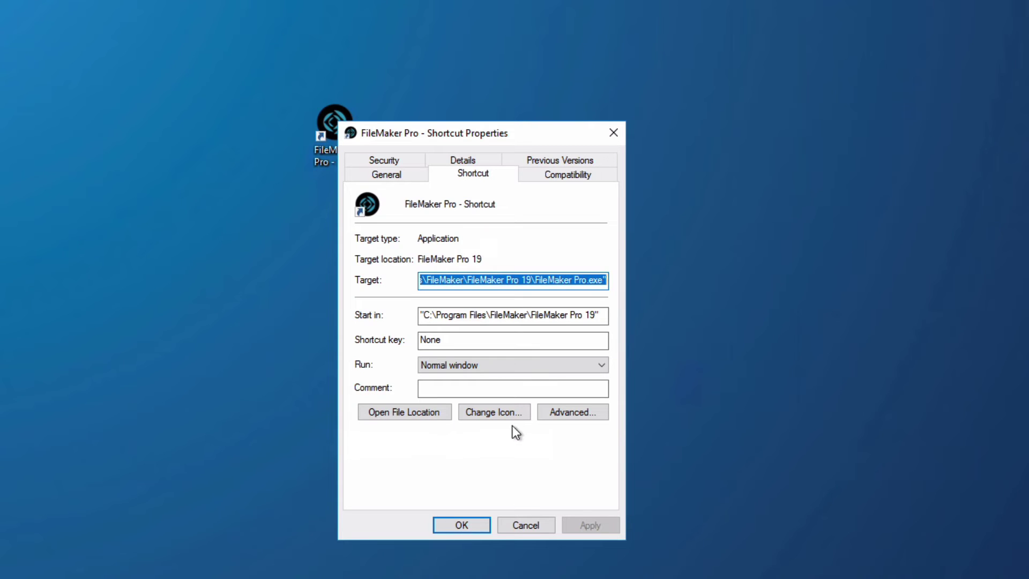
click(487, 413)
click(586, 257)
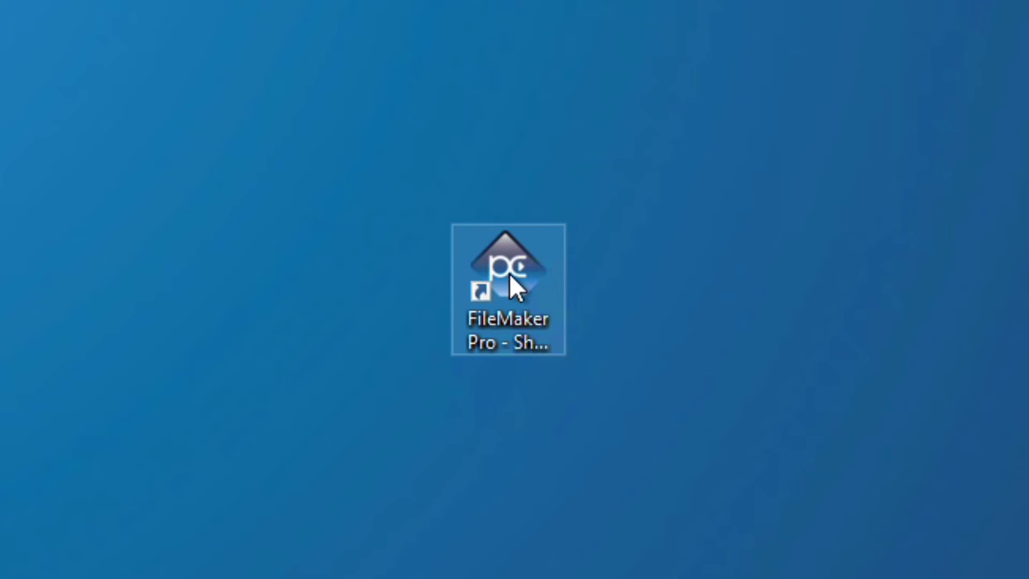
Step: Rename the FileMaker Pro shortcut to 'Click Here'
click(502, 325)
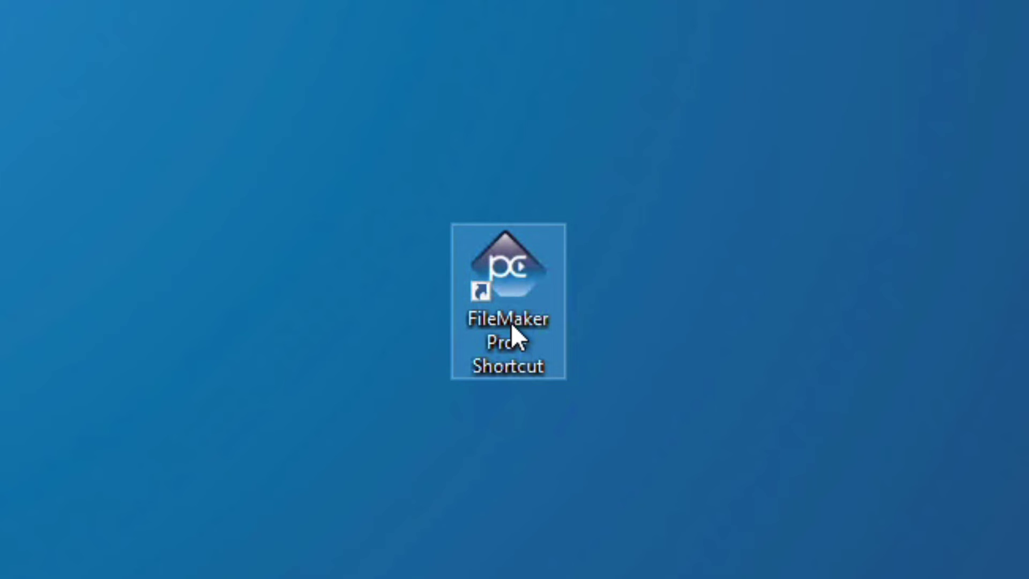
click(511, 322)
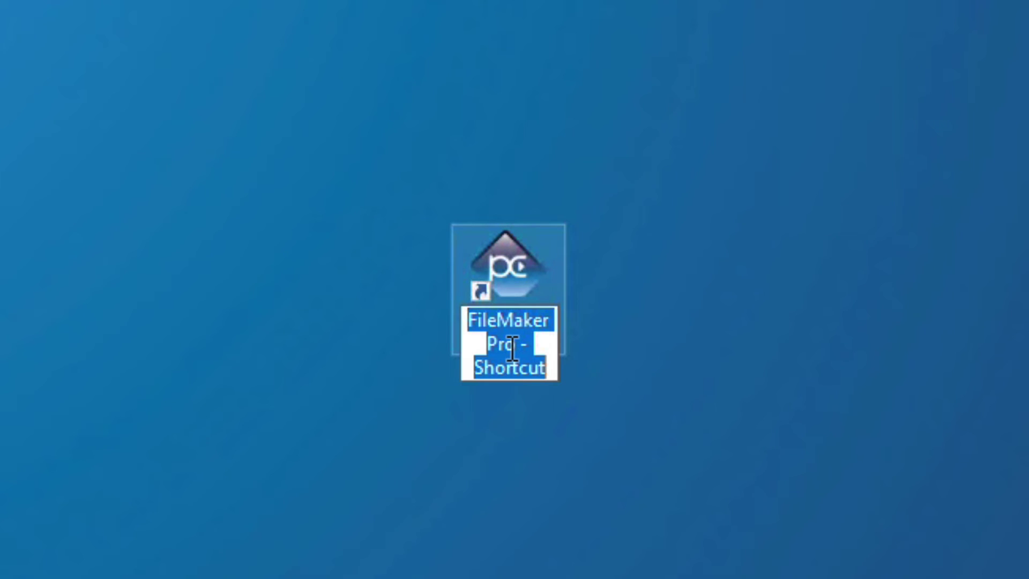
text(Click Here)
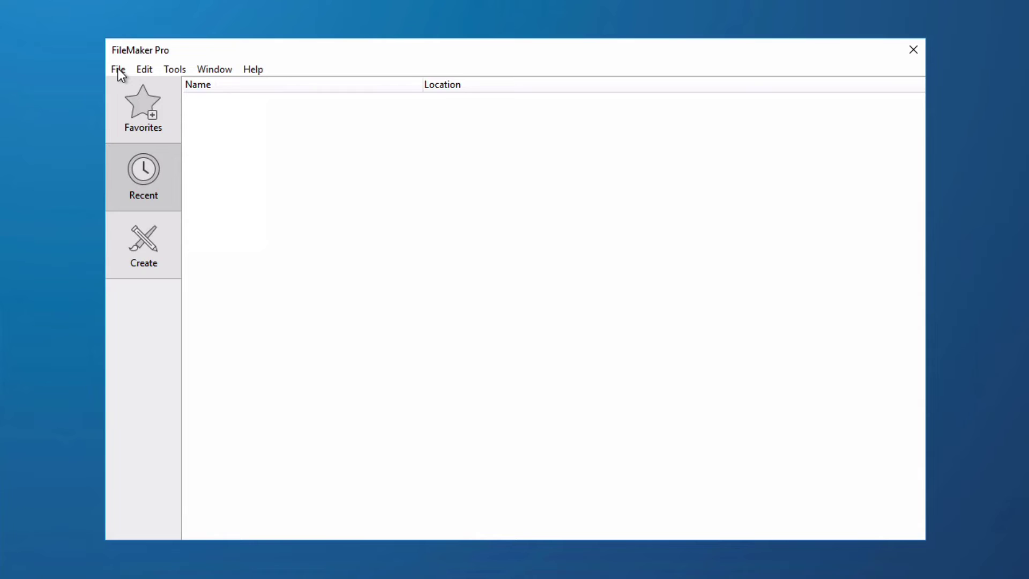
Step: Enable 'At startup, open file' in Edit > Preferences and browse Hosts for a hosted file
click(146, 68)
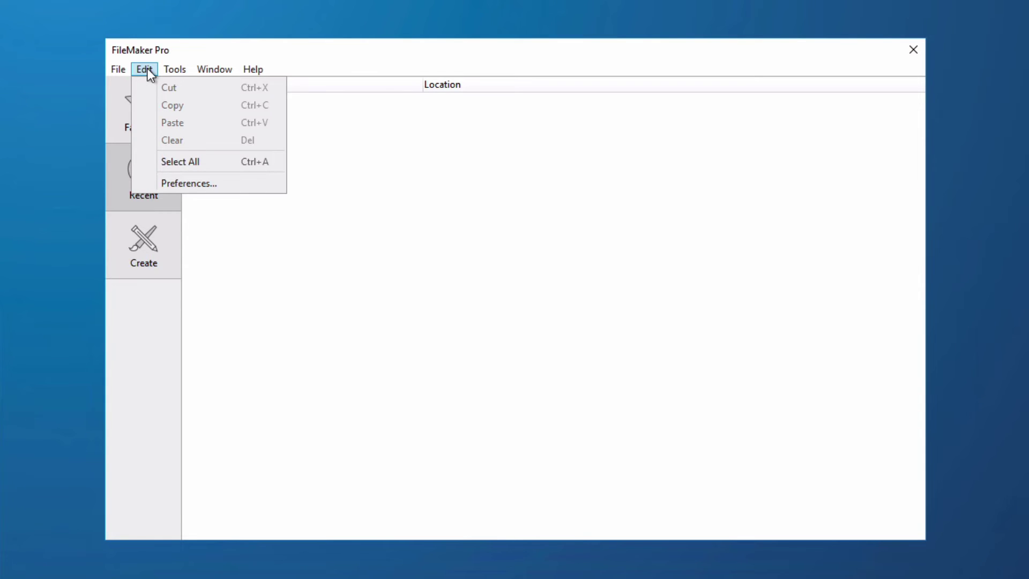
click(186, 183)
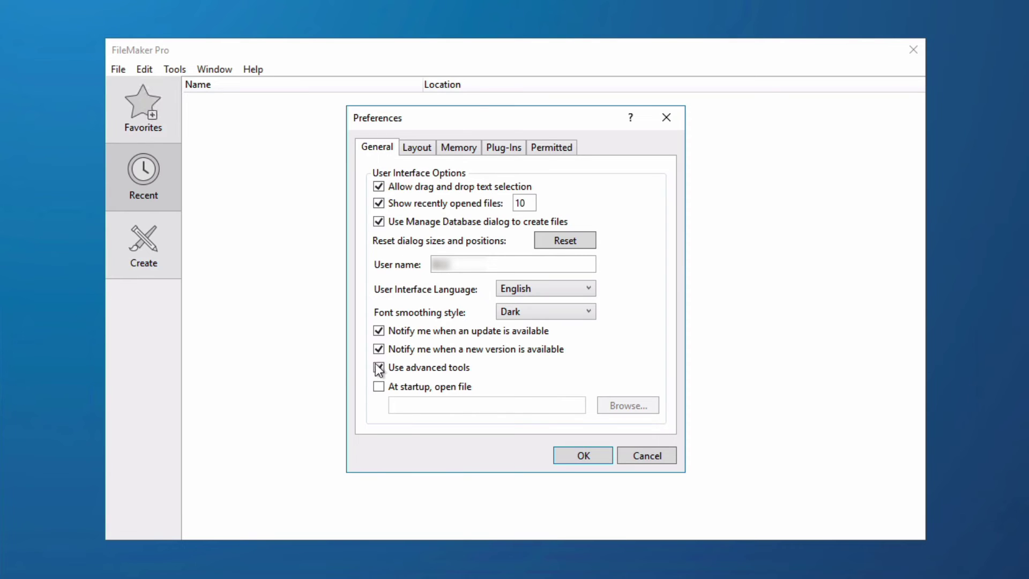
click(379, 386)
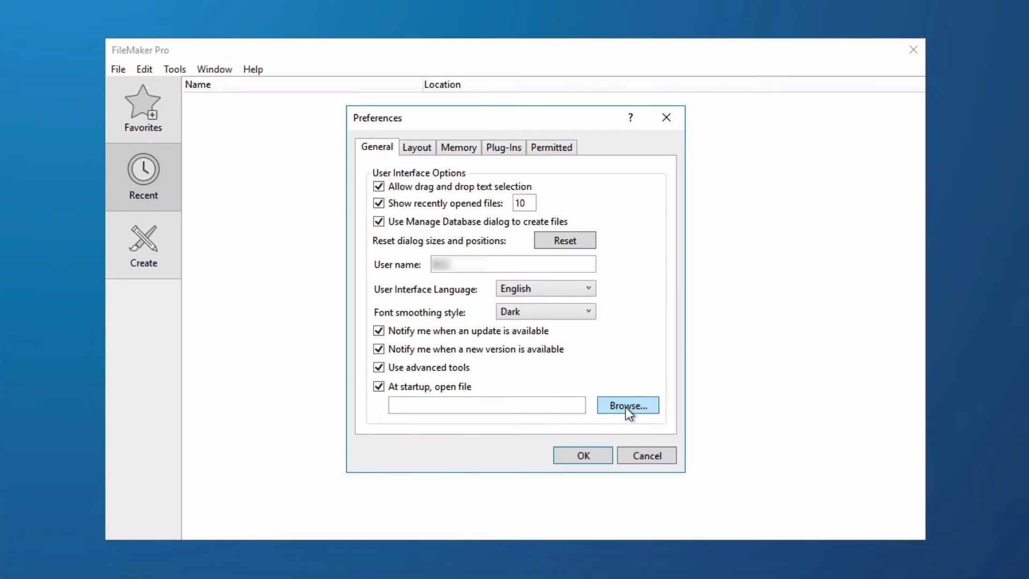
click(626, 407)
click(700, 441)
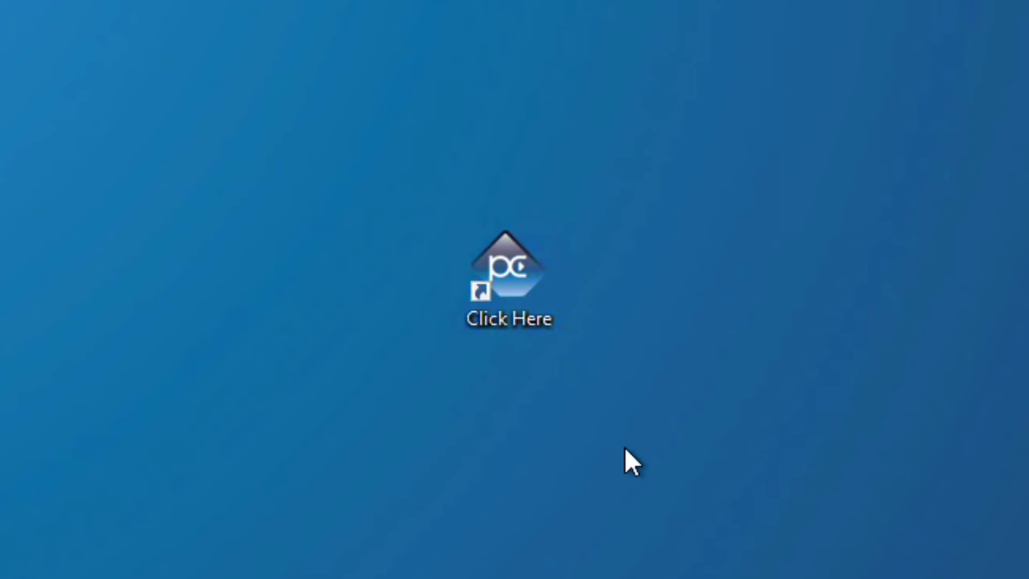
Step: Launch the Click Here shortcut to test it, then select the shortcut
double_click(514, 279)
click(504, 295)
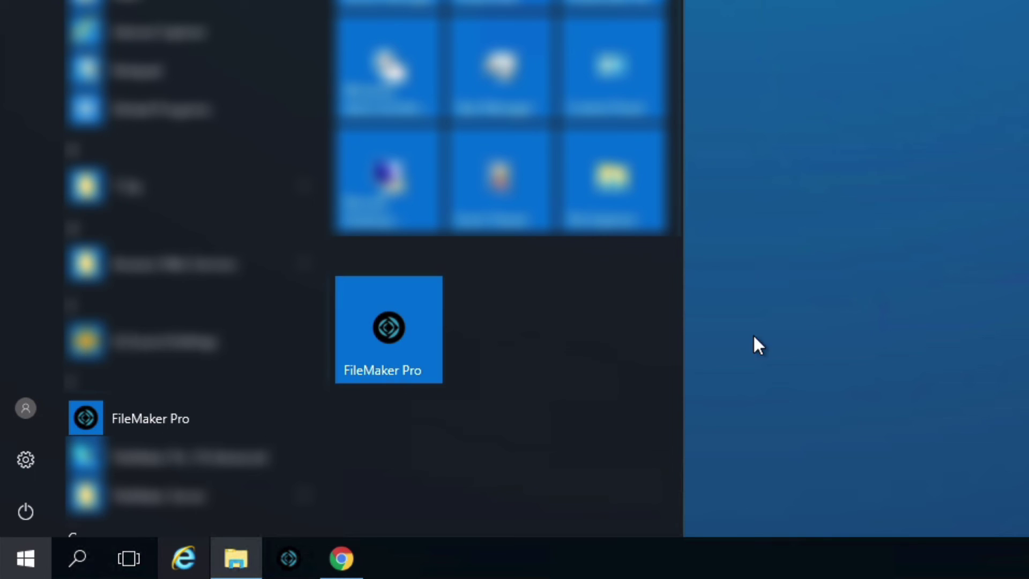
Step: Dismiss the Start menu to bring back the desktop with the Click Here shortcut
click(916, 305)
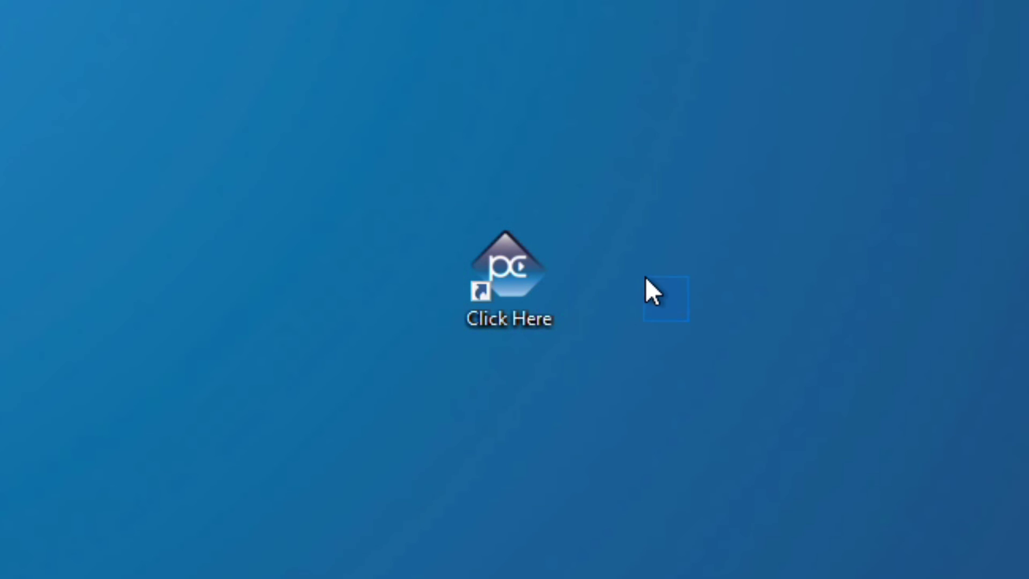